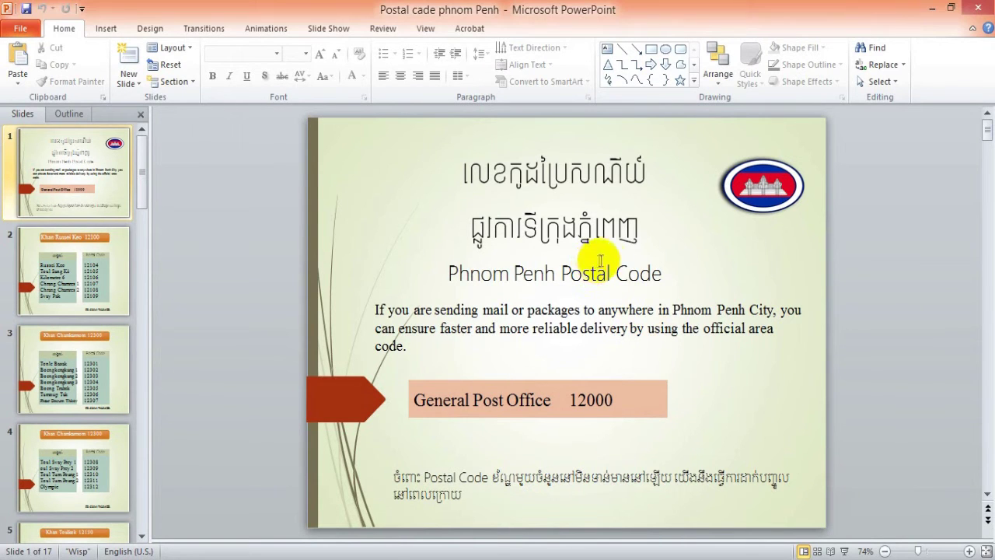
# Click into the slide 1 title text, after briefly viewing slide 4.
pyautogui.click(656, 274)
pyautogui.click(459, 172)
pyautogui.keyDown('ctrl'); pyautogui.scroll(3, 855, 349); pyautogui.keyUp('ctrl')
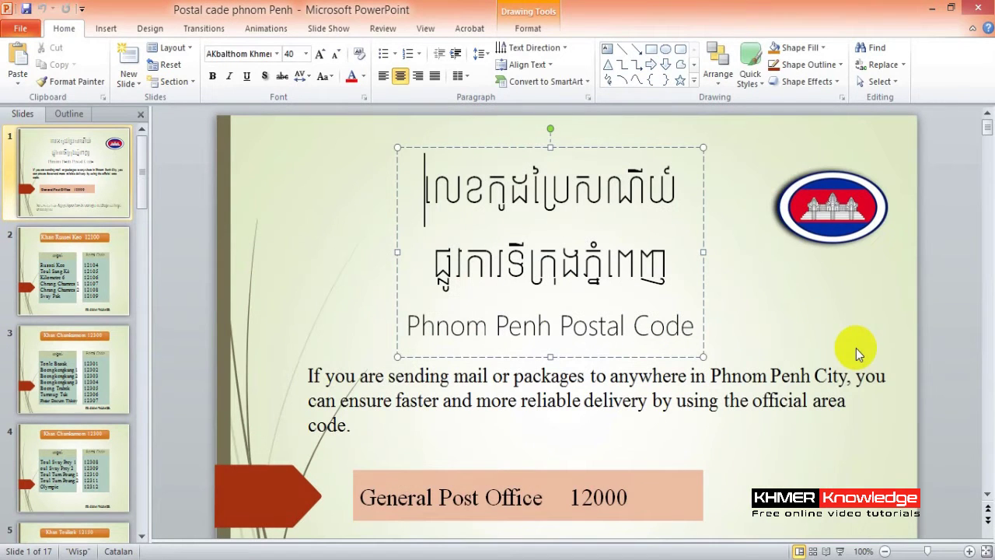
pyautogui.click(350, 179)
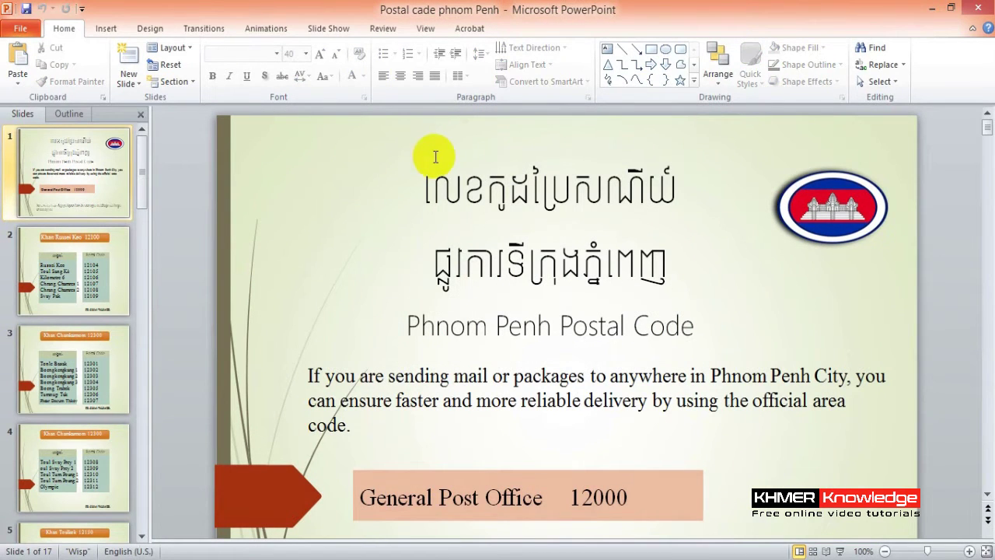
pyautogui.click(456, 194)
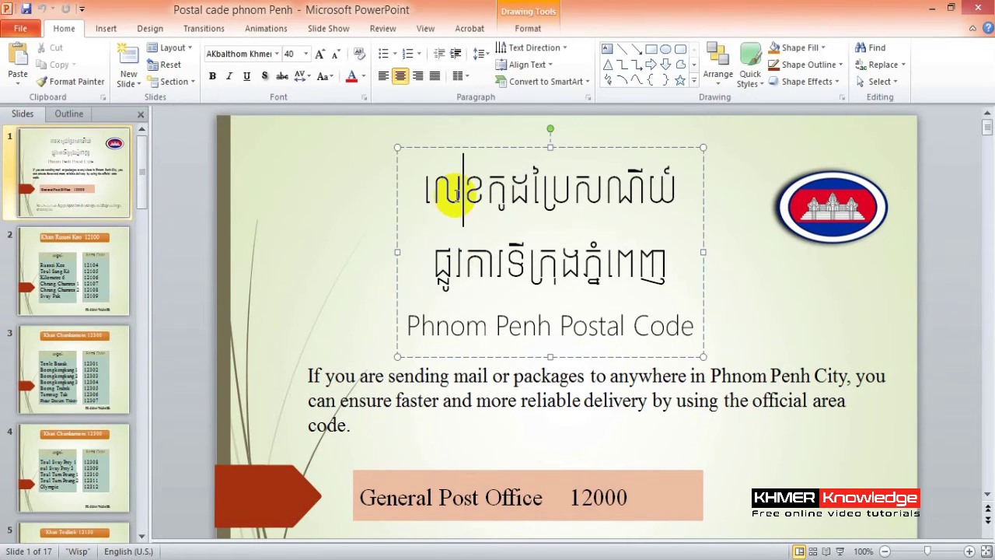
pyautogui.click(319, 194)
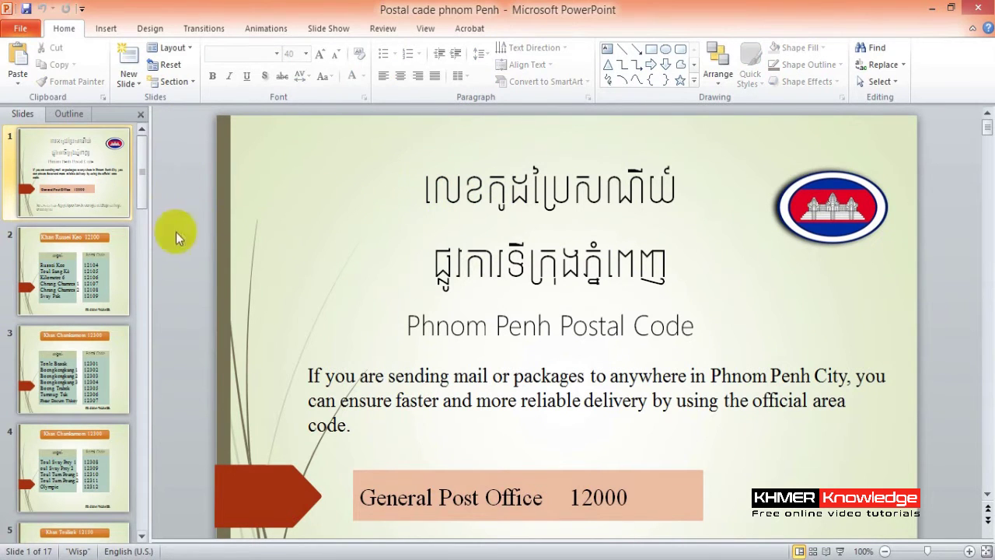
pyautogui.click(89, 457)
pyautogui.click(74, 167)
pyautogui.click(486, 191)
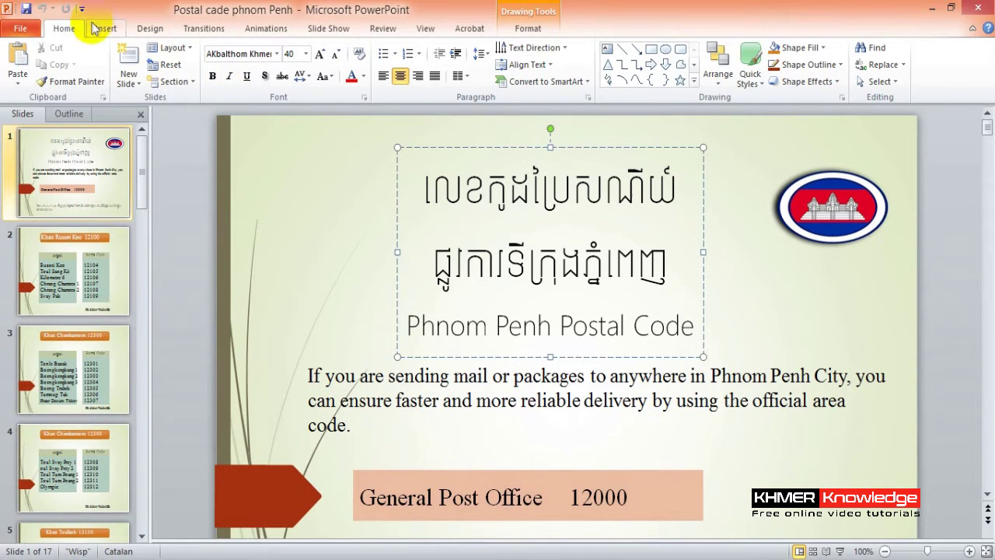
# Select all three title lines and choose Hyperlink from the right-click menu.
pyautogui.click(106, 28)
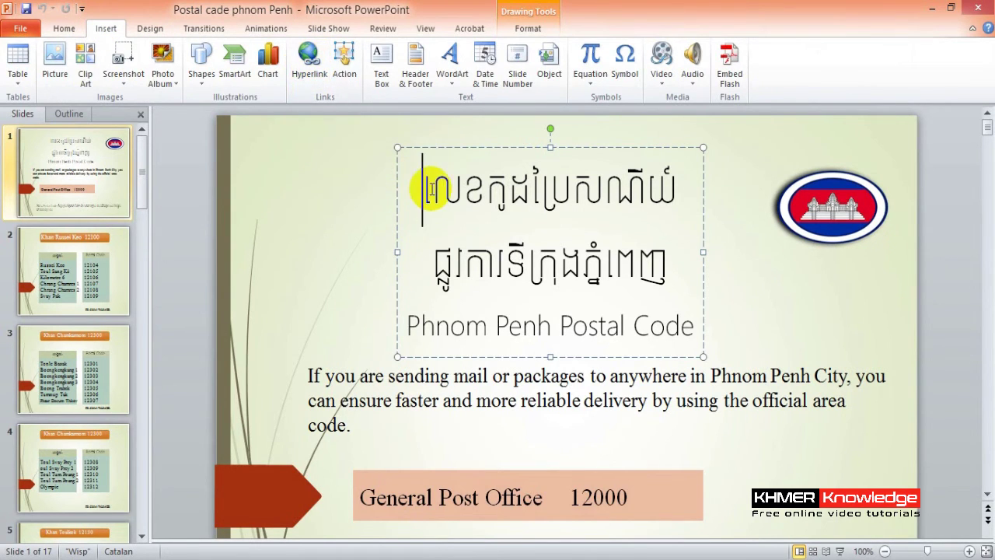
pyautogui.moveTo(432, 189); pyautogui.dragTo(678, 328)
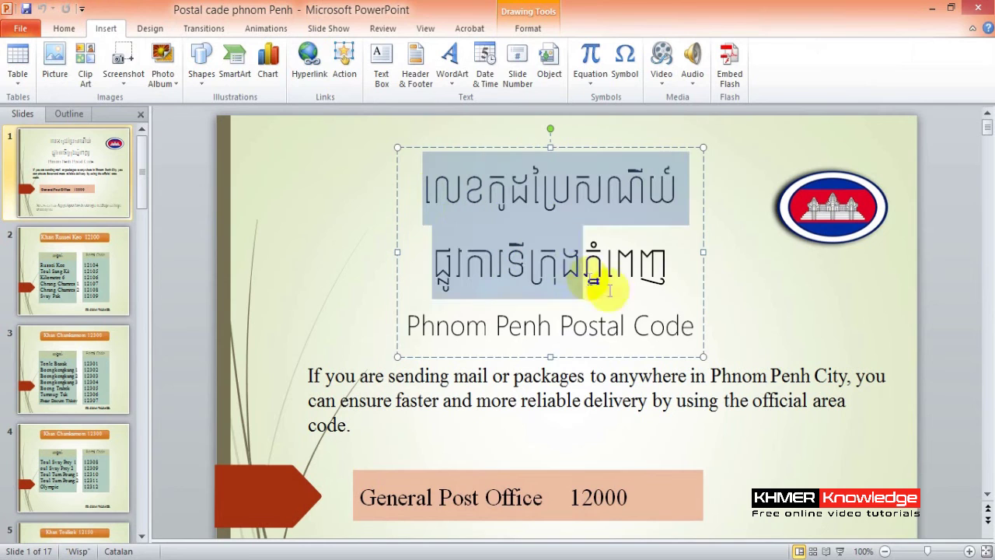
pyautogui.click(694, 328)
pyautogui.moveTo(694, 328); pyautogui.dragTo(420, 212)
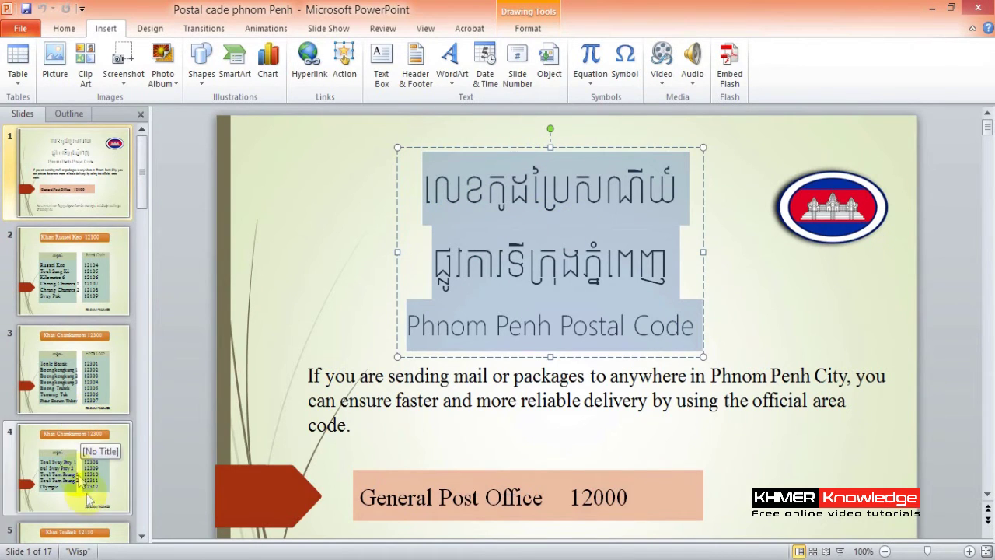
pyautogui.click(427, 190)
pyautogui.moveTo(427, 191); pyautogui.dragTo(666, 327)
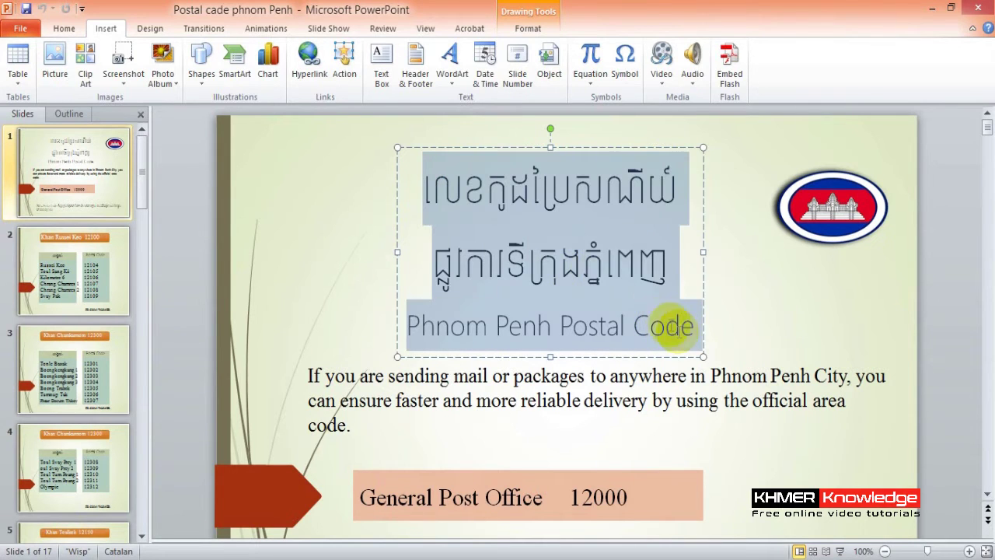
pyautogui.rightClick(574, 249)
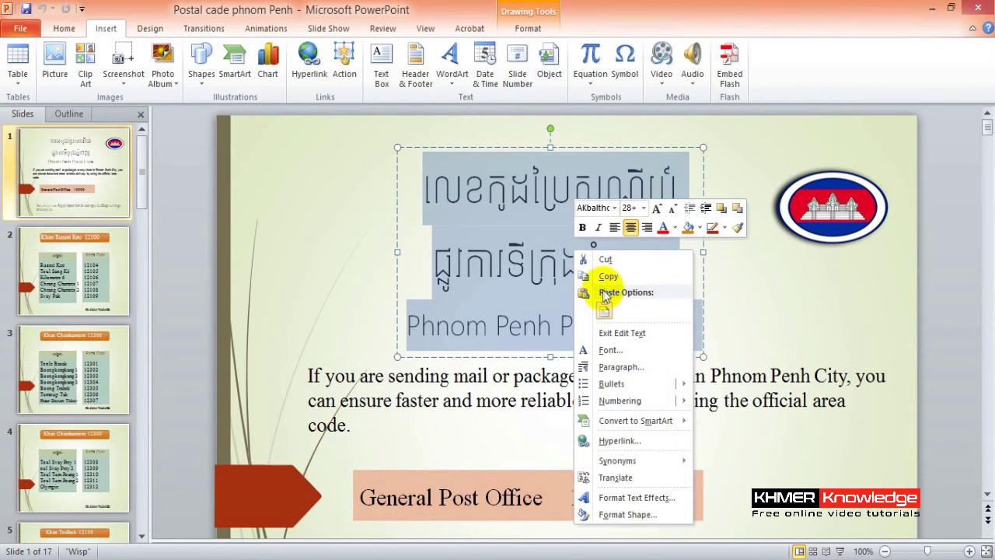
pyautogui.click(629, 443)
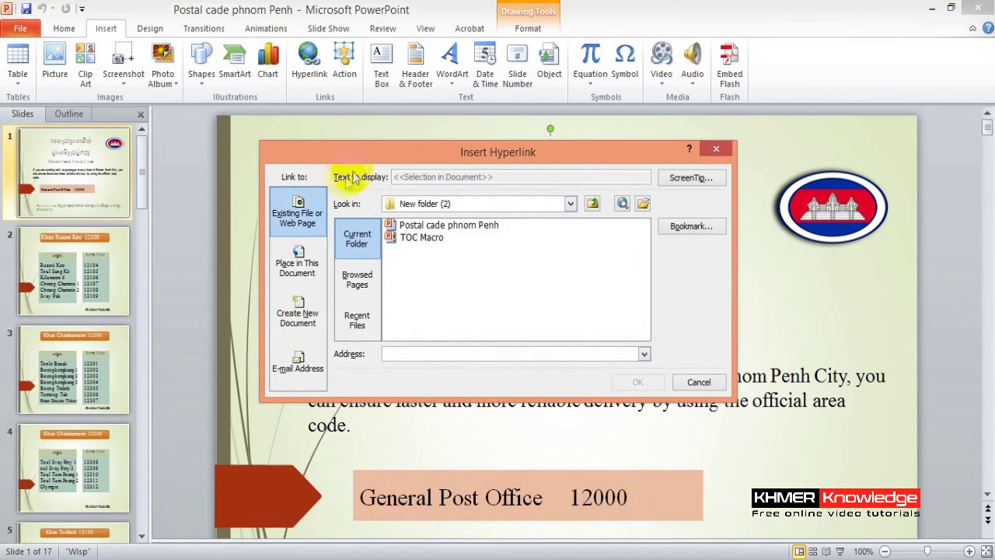
# Link the title to slide 9, Khan Daun Penh 12200, under Place in This Document.
pyautogui.moveTo(389, 151)
pyautogui.mouseDown()
pyautogui.moveTo(458, 95)
pyautogui.moveTo(423, 80)
pyautogui.mouseUp()
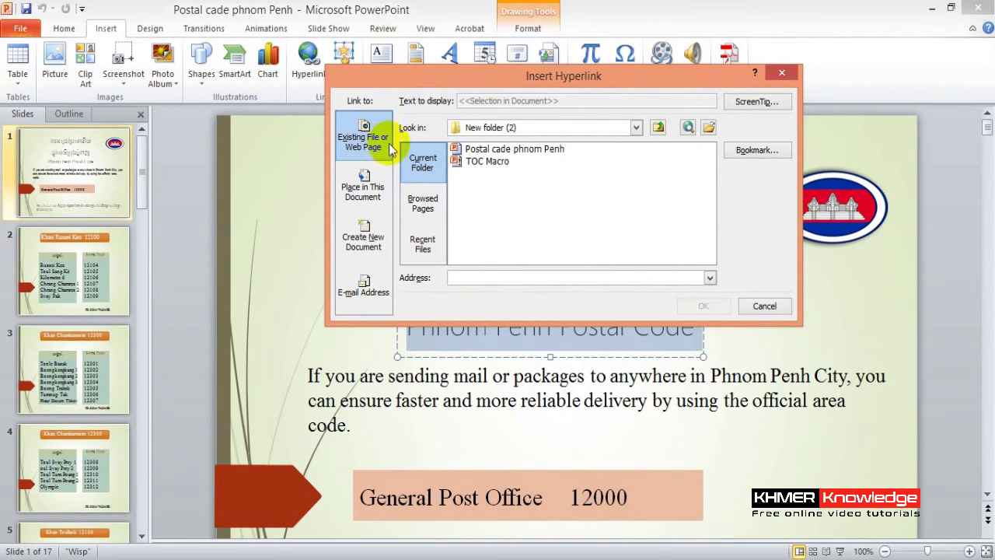
pyautogui.click(373, 189)
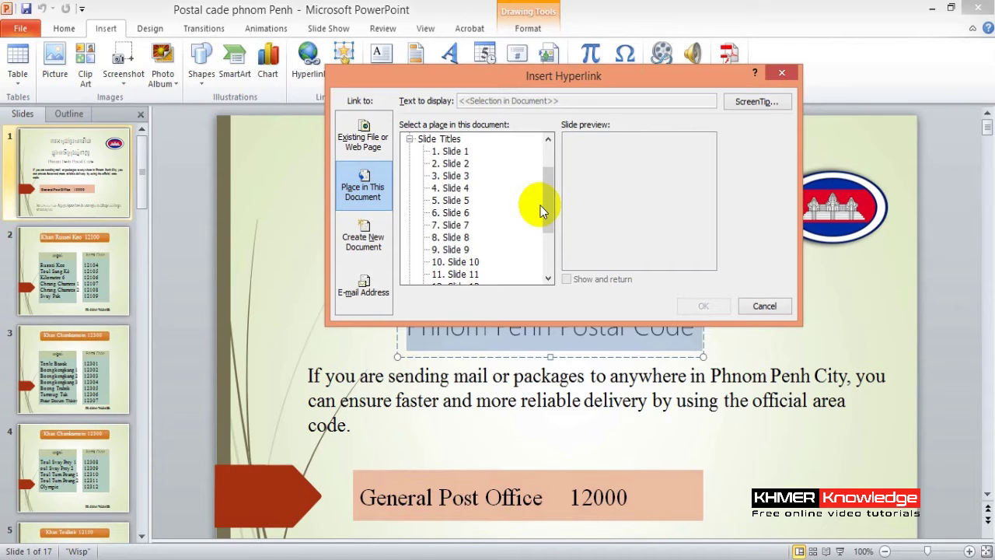
pyautogui.scroll(1, 548, 214)
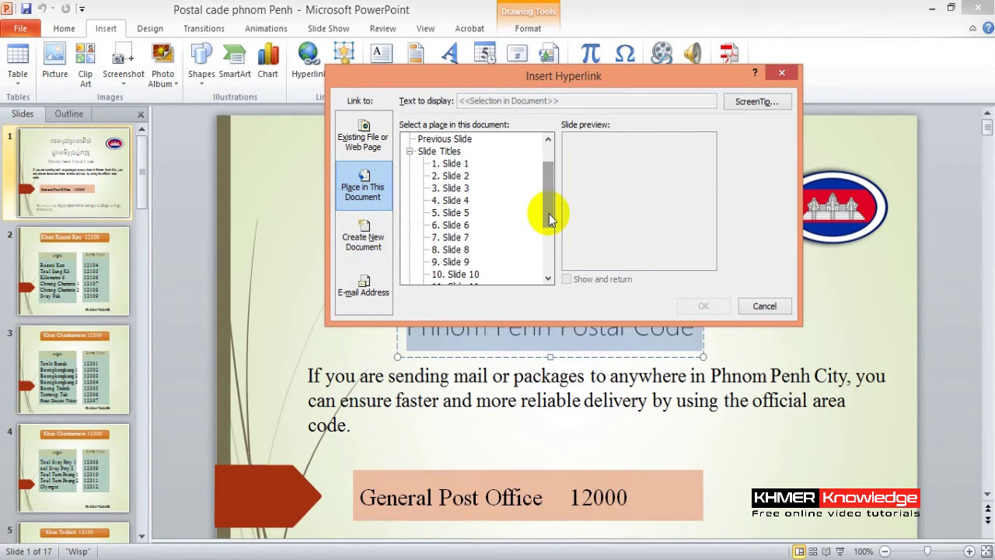
pyautogui.scroll(-1, 549, 214)
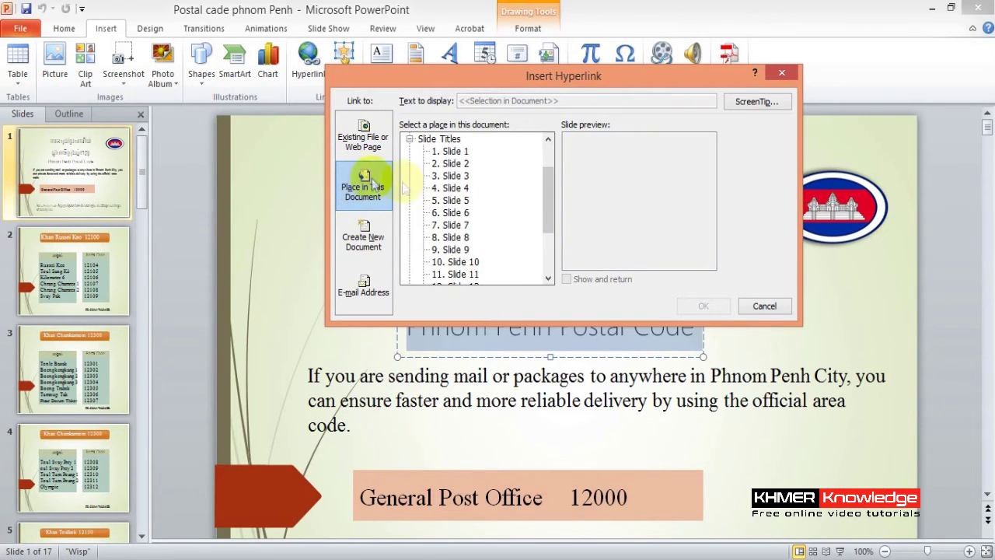
pyautogui.click(451, 212)
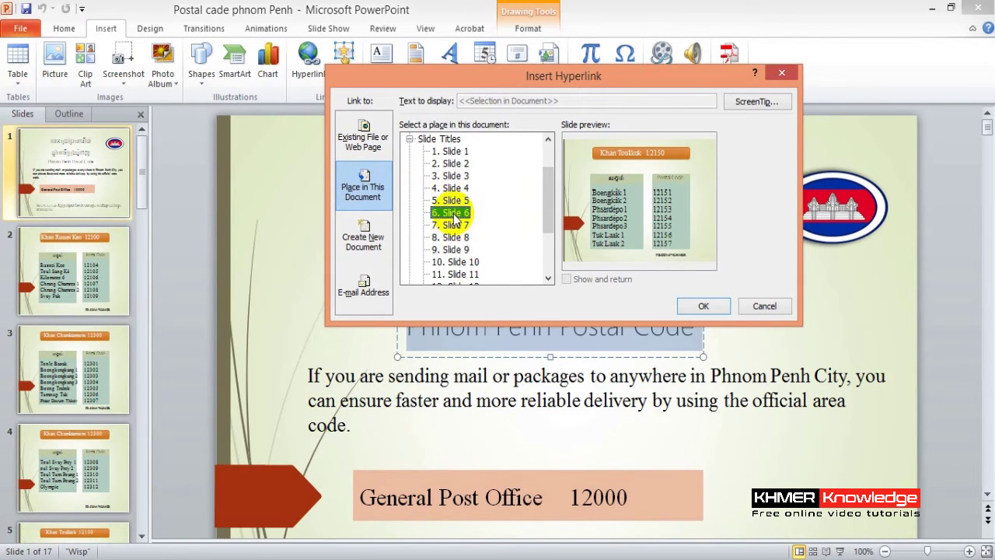
pyautogui.click(453, 199)
pyautogui.click(454, 187)
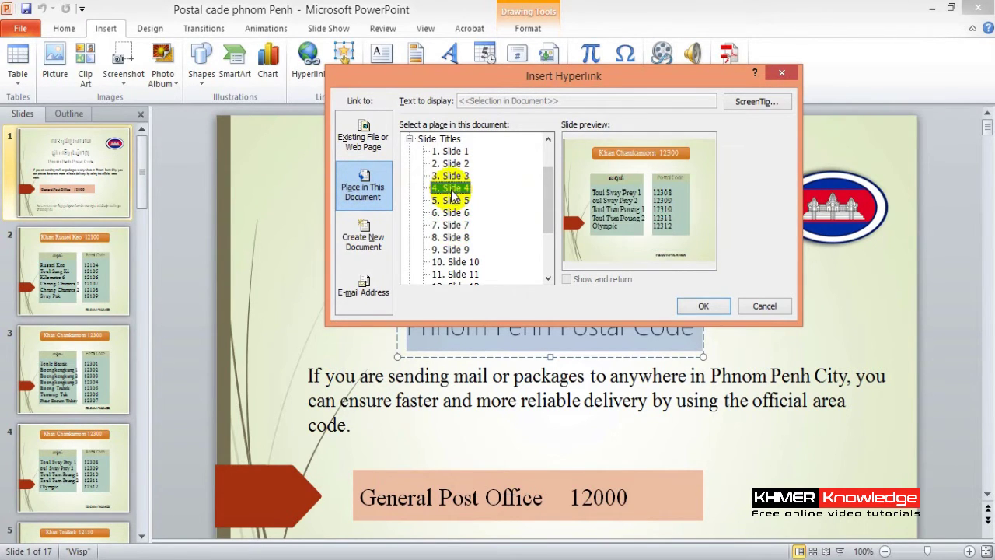
pyautogui.click(455, 250)
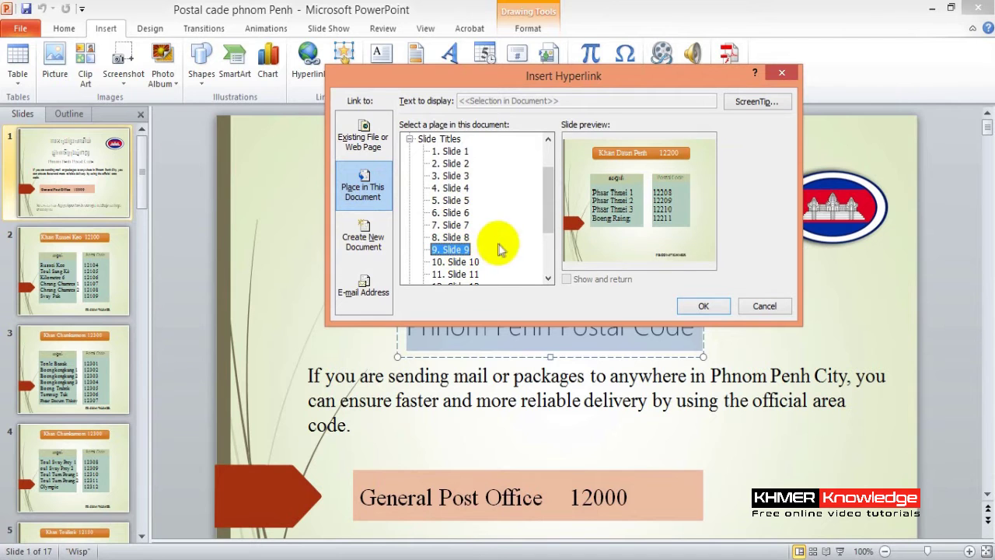
pyautogui.click(703, 306)
pyautogui.click(584, 215)
# Run the show from slide 1, confirm the title jumps to slide 9, then end the show.
pyautogui.click(737, 275)
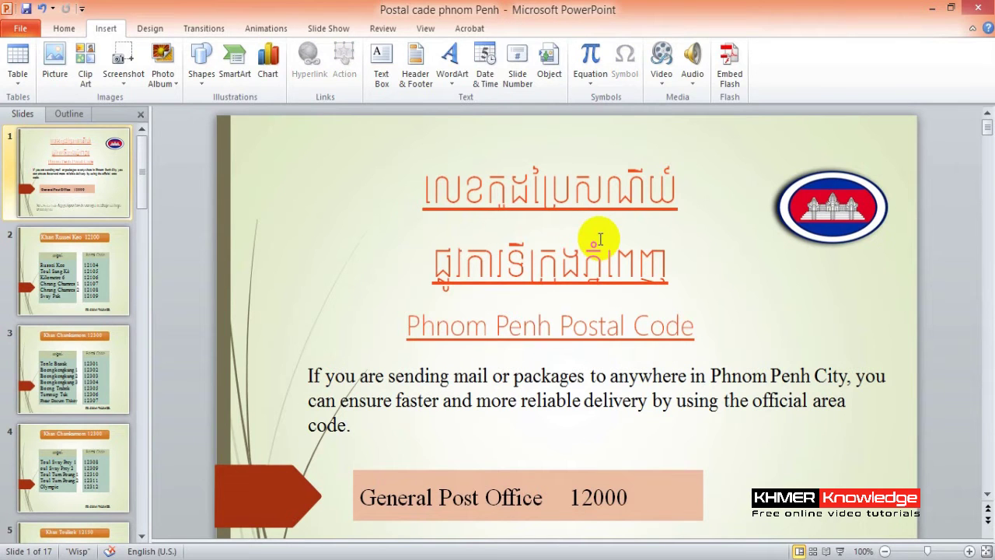
pyautogui.click(839, 551)
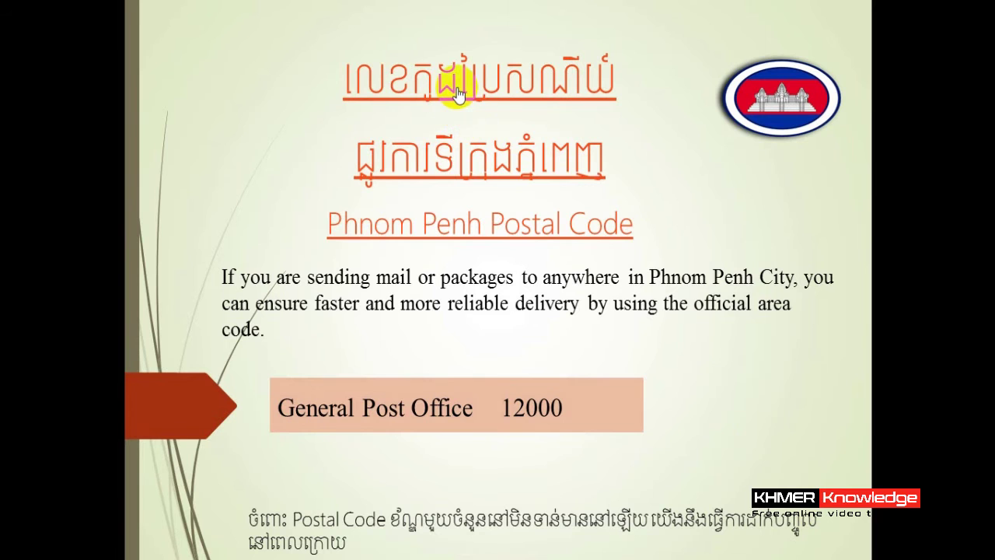
pyautogui.click(457, 93)
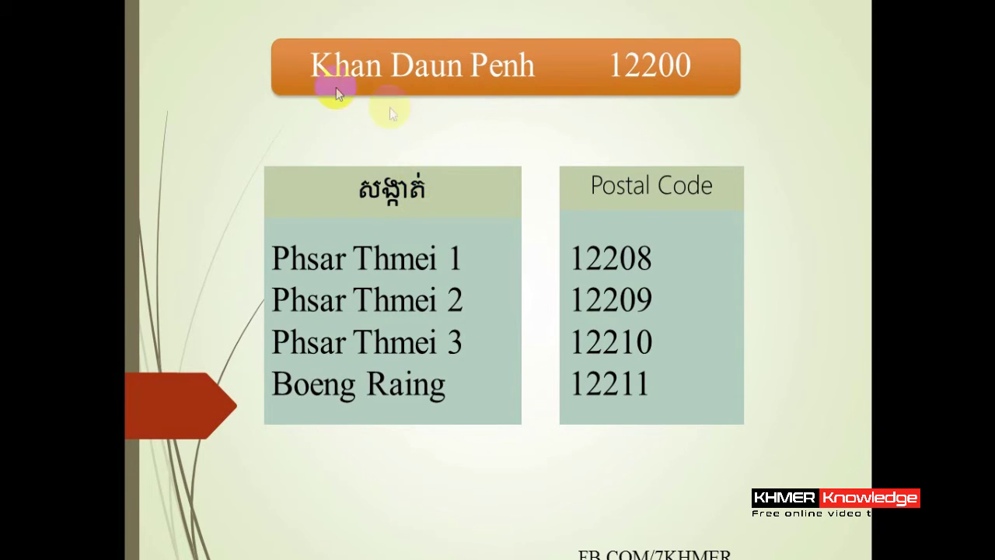
pyautogui.rightClick(816, 253)
pyautogui.click(785, 228)
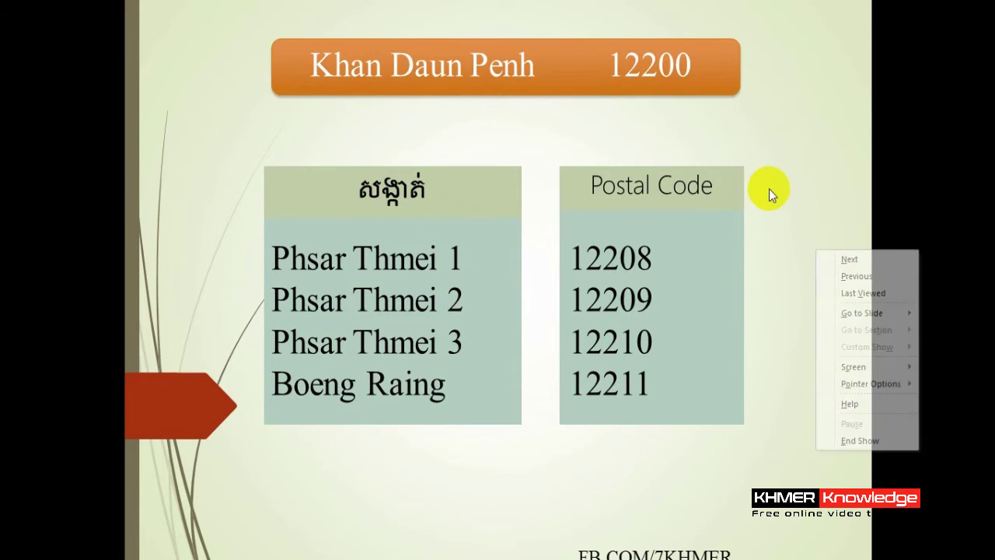
pyautogui.rightClick(792, 339)
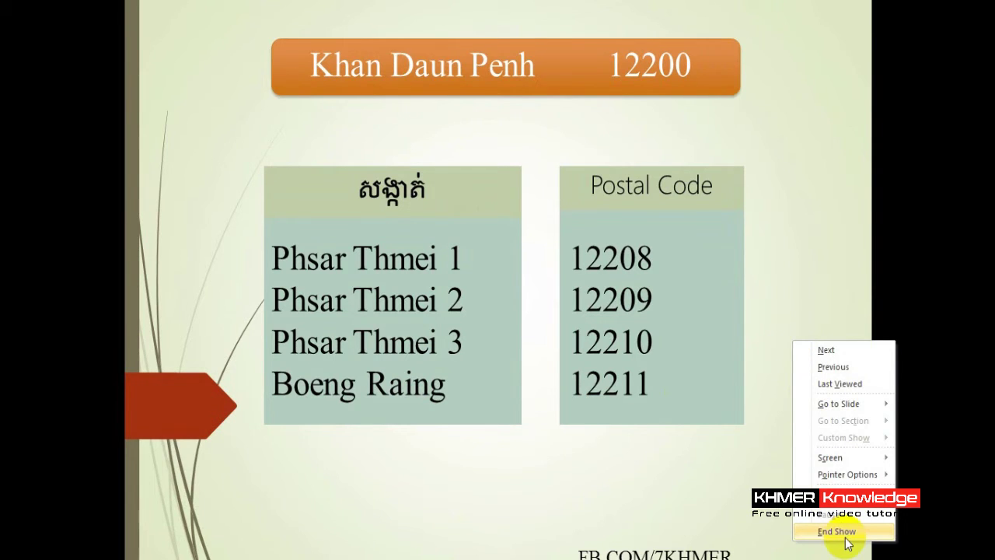
pyautogui.click(855, 533)
pyautogui.click(483, 294)
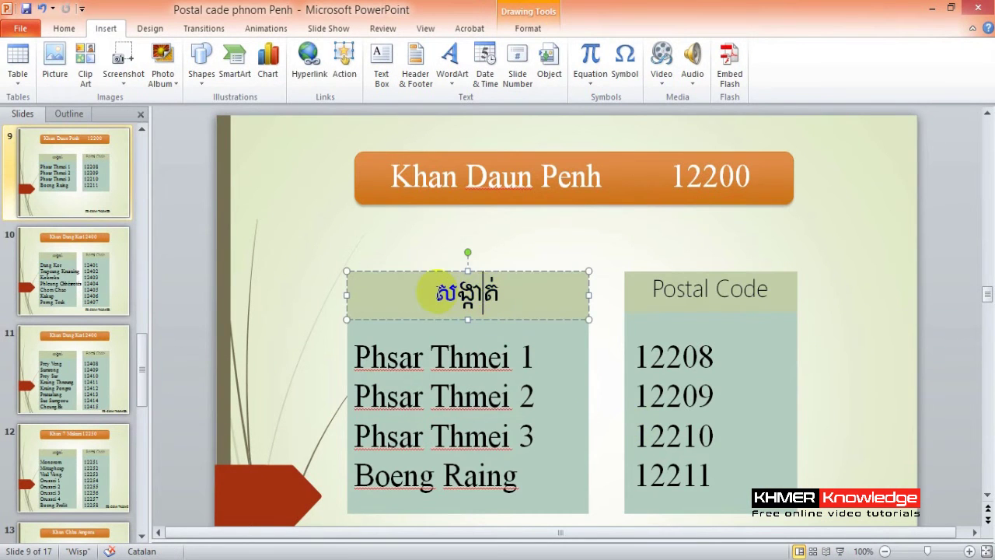
# Hyperlink the Khmer column heading on slide 9 back to slide 1.
pyautogui.moveTo(447, 294); pyautogui.dragTo(486, 298)
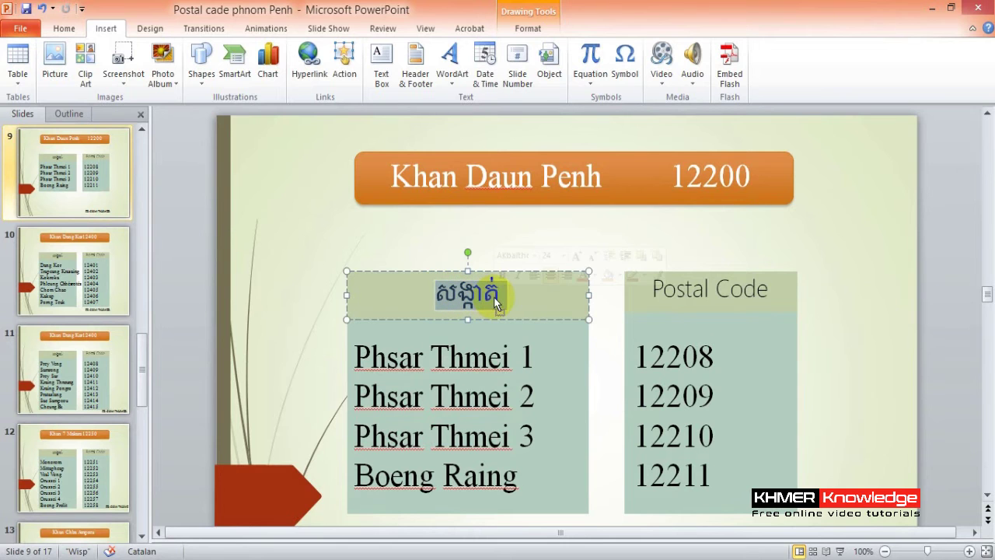
pyautogui.rightClick(494, 296)
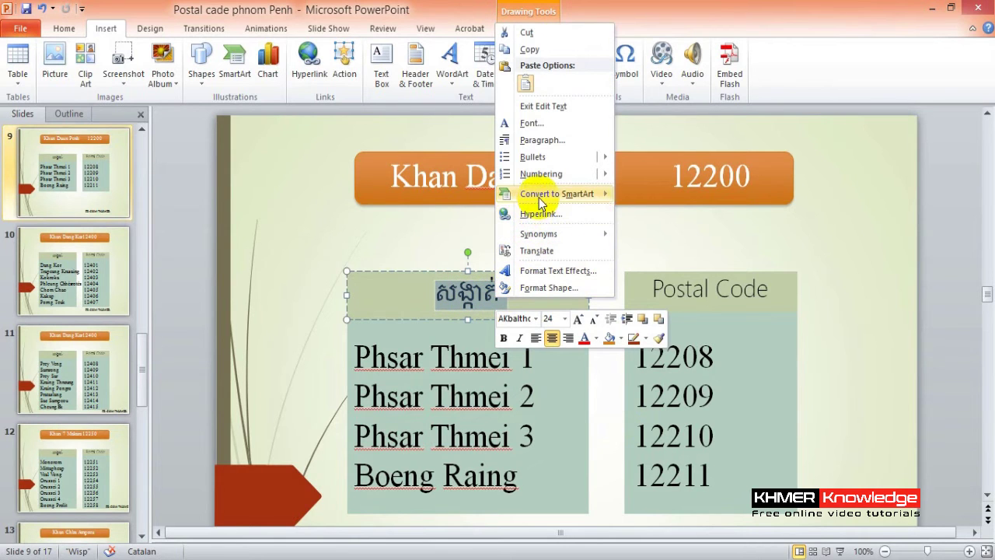
pyautogui.click(540, 213)
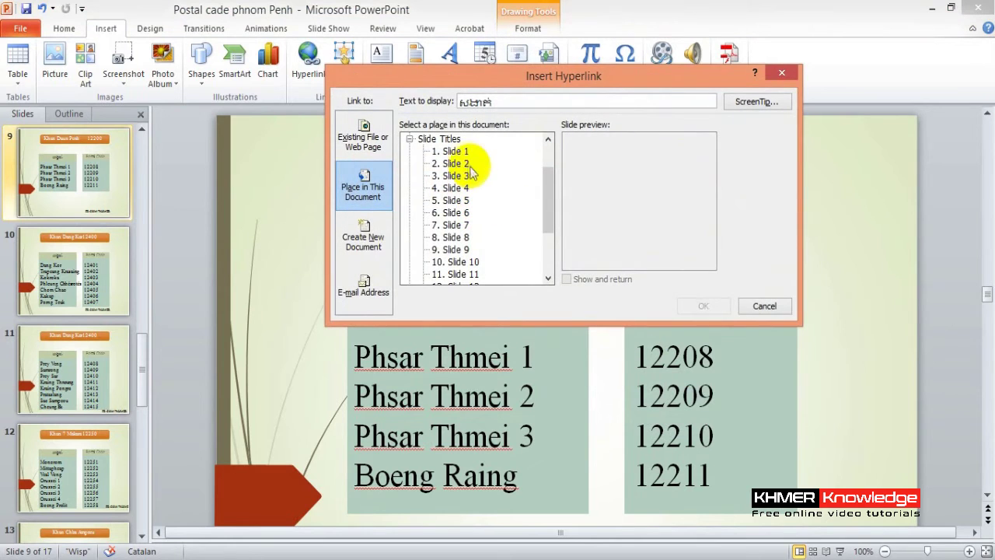
pyautogui.click(460, 152)
pyautogui.click(700, 307)
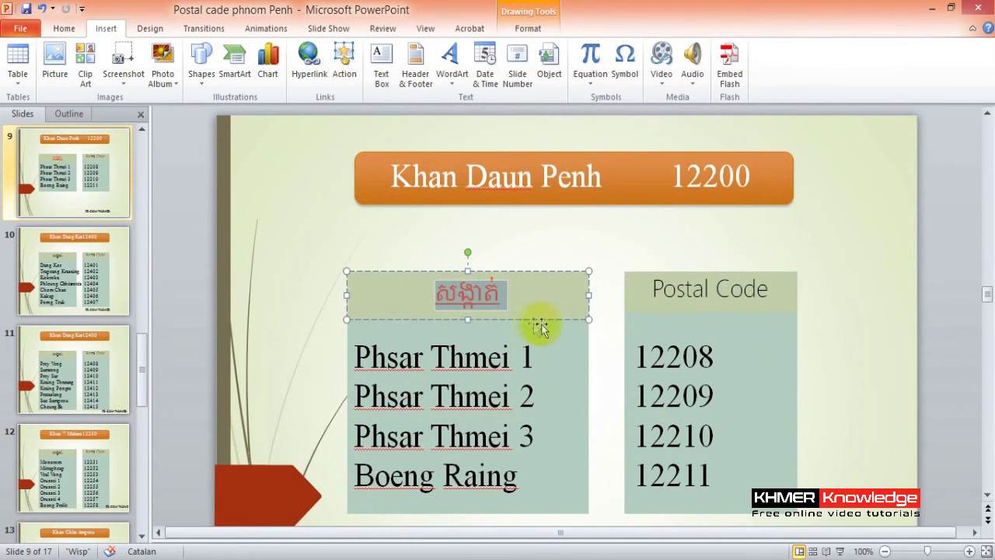
pyautogui.click(886, 346)
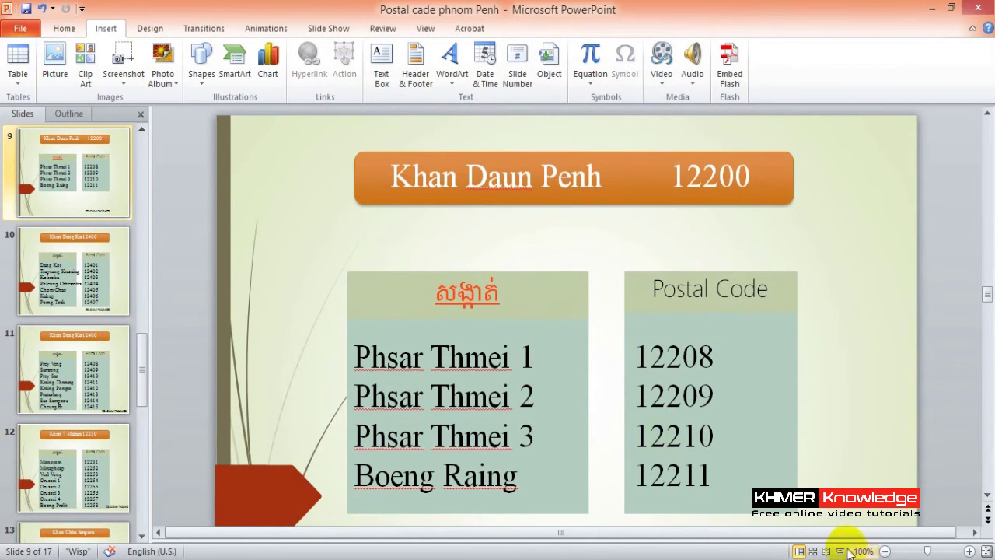
pyautogui.click(840, 551)
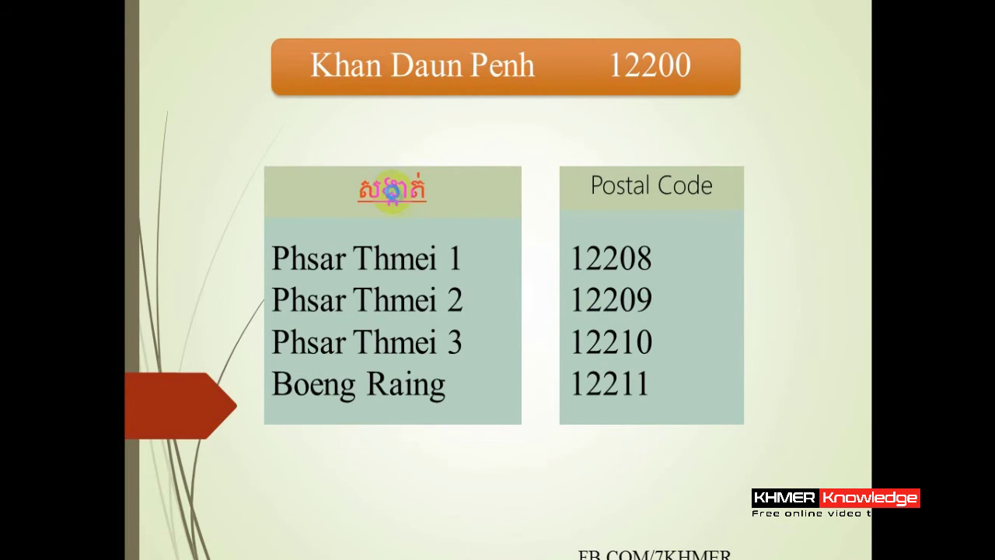
# Follow the Khmer link to slide 1 and back, advance to Khan Dang Kor, then exit to slide 9.
pyautogui.click(399, 201)
pyautogui.click(454, 102)
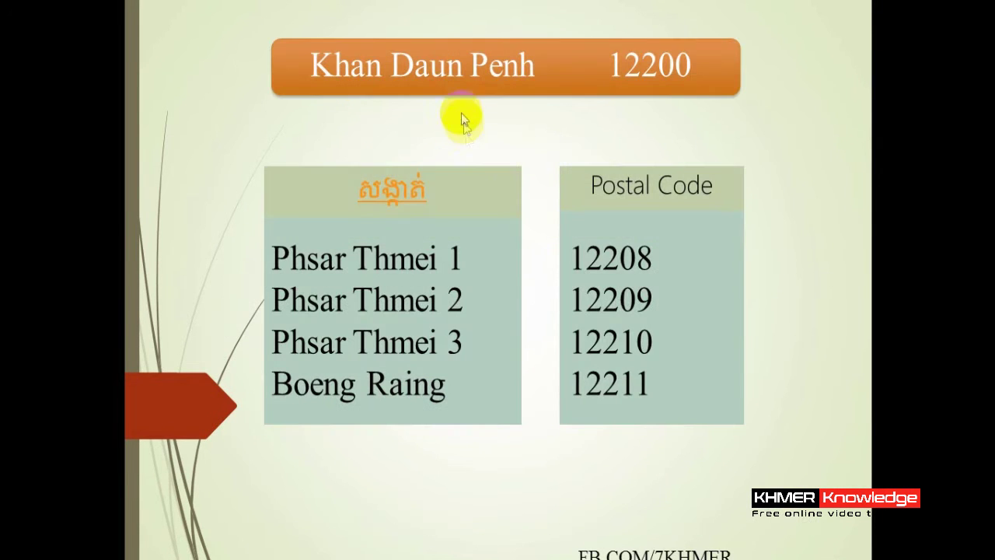
pyautogui.click(555, 475)
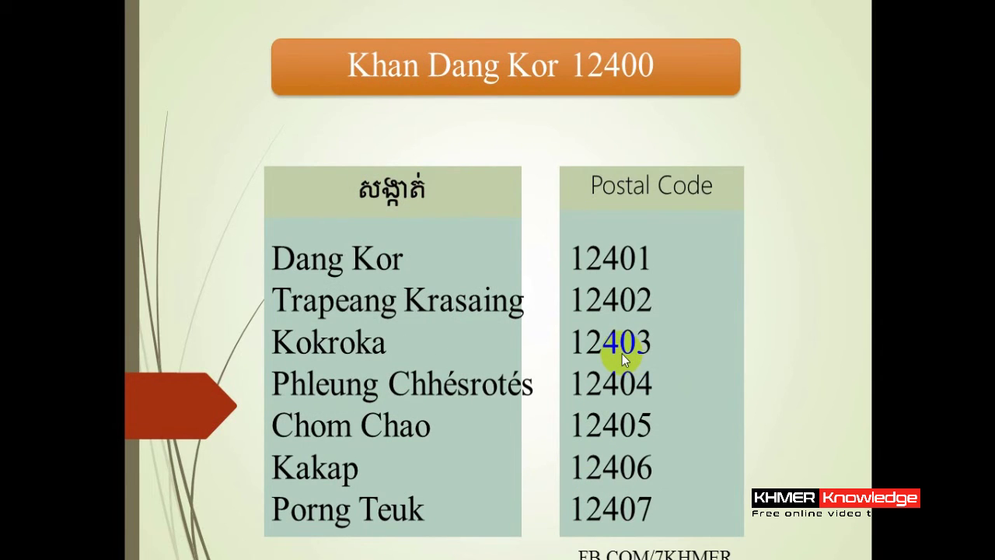
pyautogui.press('Escape')
pyautogui.click(70, 206)
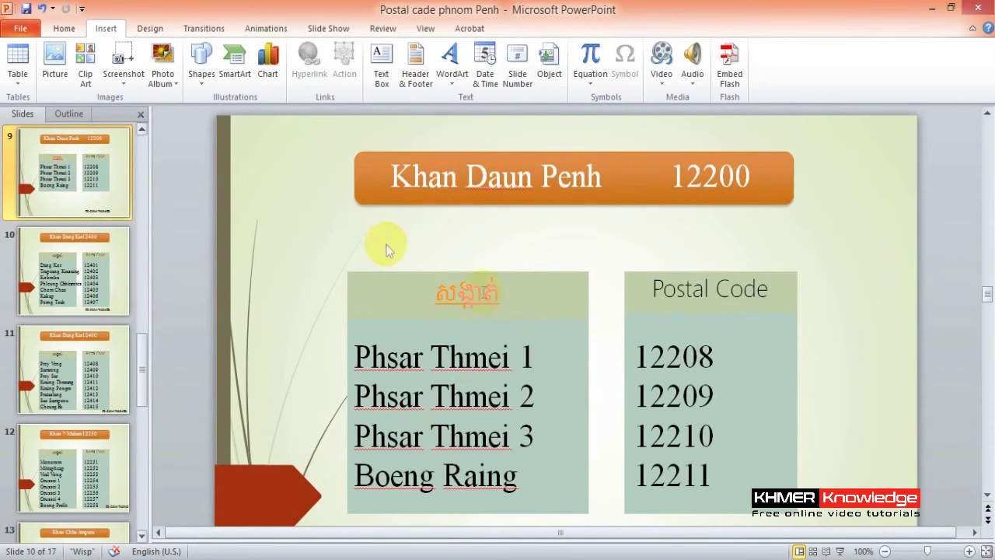
# Hyperlink the 'Khan Daun Penh 12200' header on slide 9 to slide 3, then start the show.
pyautogui.click(506, 351)
pyautogui.click(426, 177)
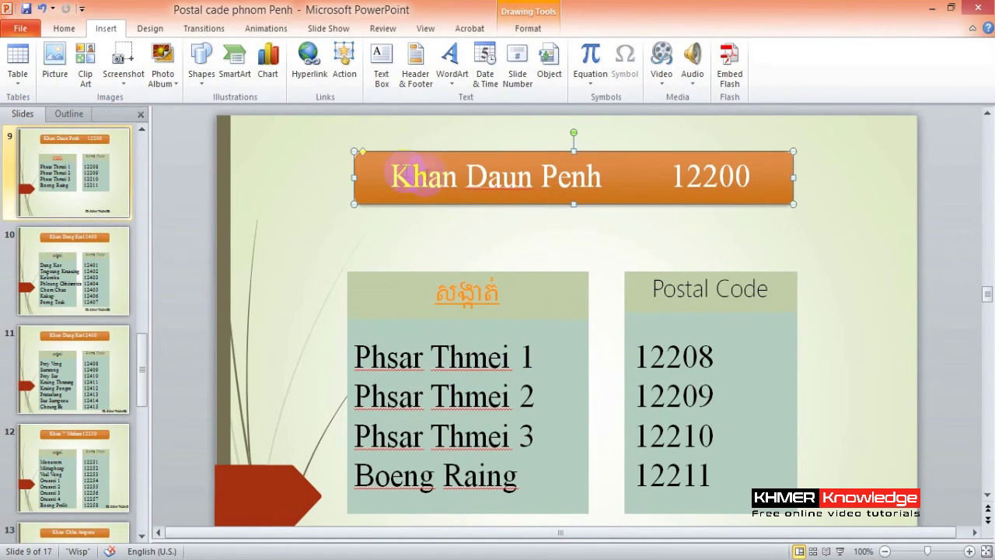
pyautogui.moveTo(390, 176); pyautogui.dragTo(750, 181)
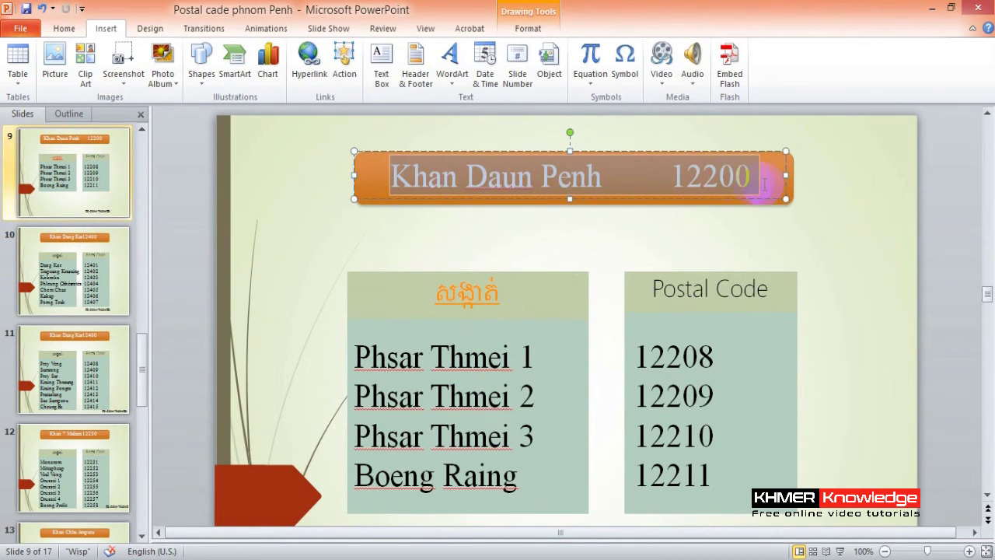
pyautogui.rightClick(668, 165)
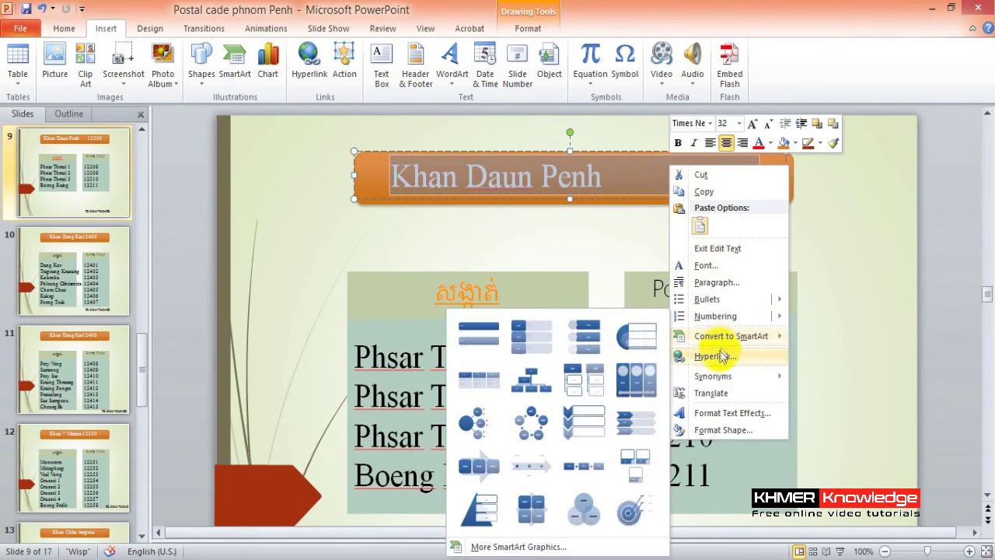
pyautogui.click(716, 356)
pyautogui.click(455, 176)
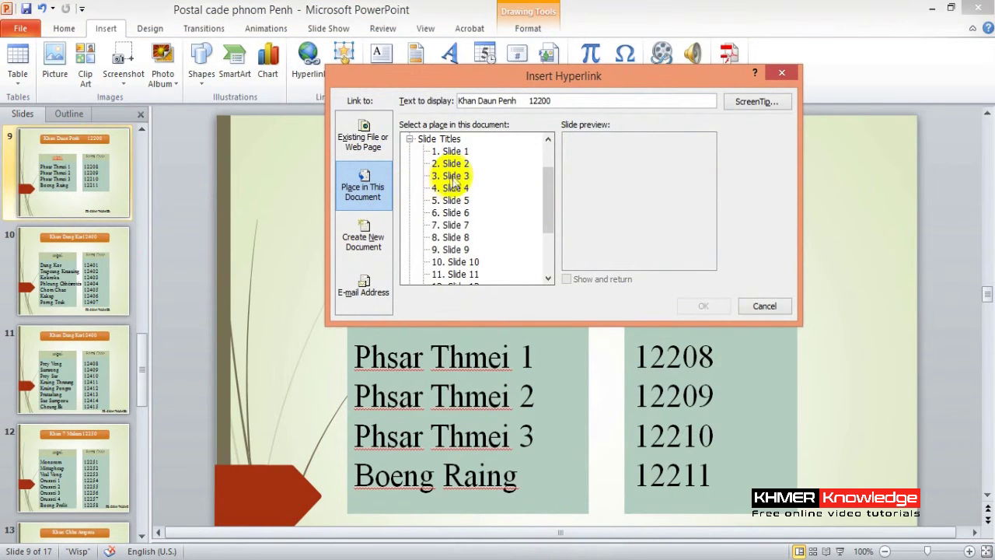
pyautogui.click(707, 306)
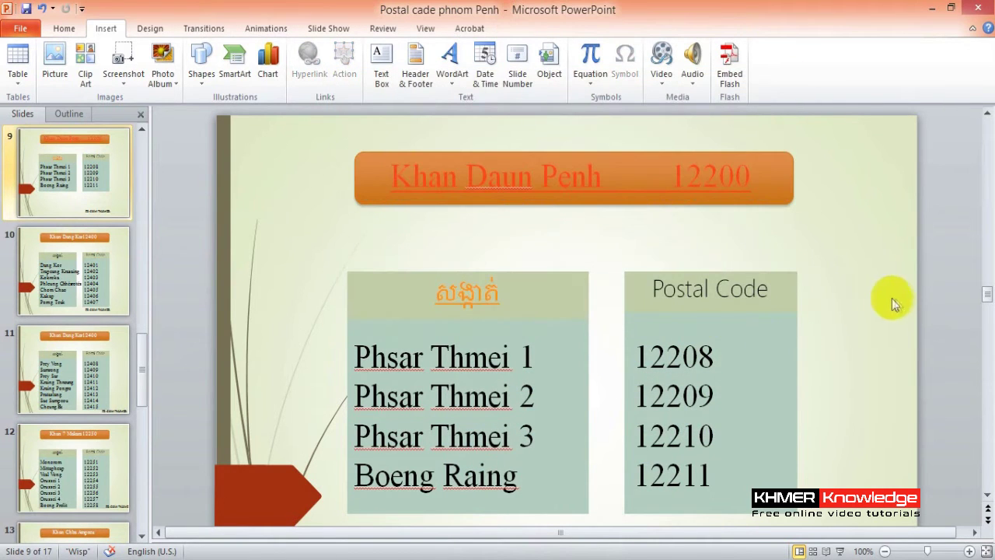
pyautogui.click(839, 551)
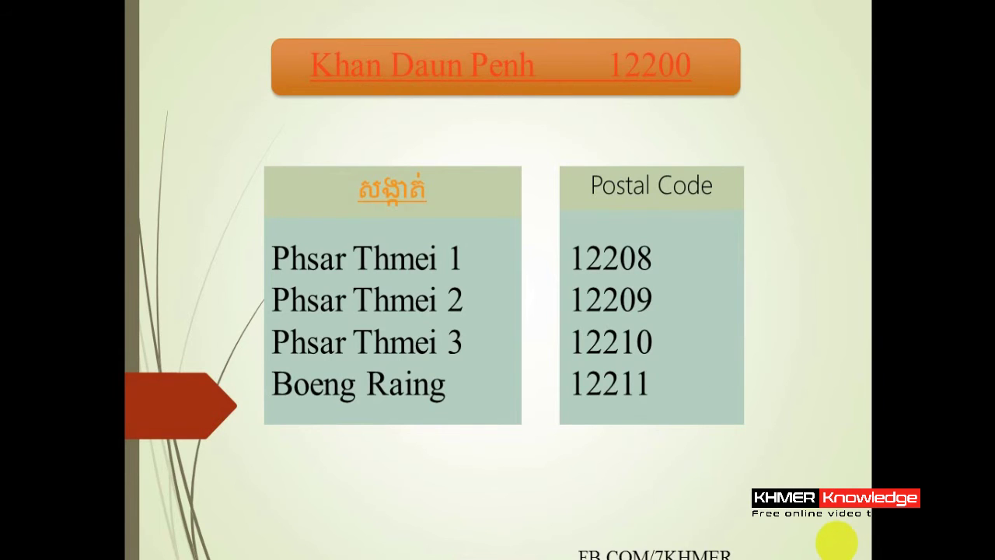
# Click the Khan Daun Penh header to reach Khan Chamkarmorn 12300, then exit the show.
pyautogui.click(409, 70)
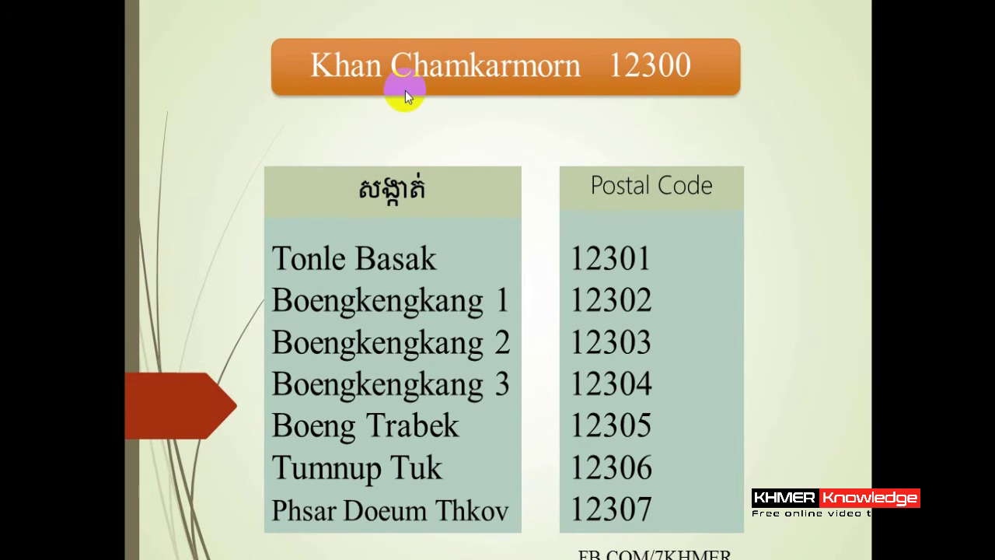
pyautogui.press('Escape')
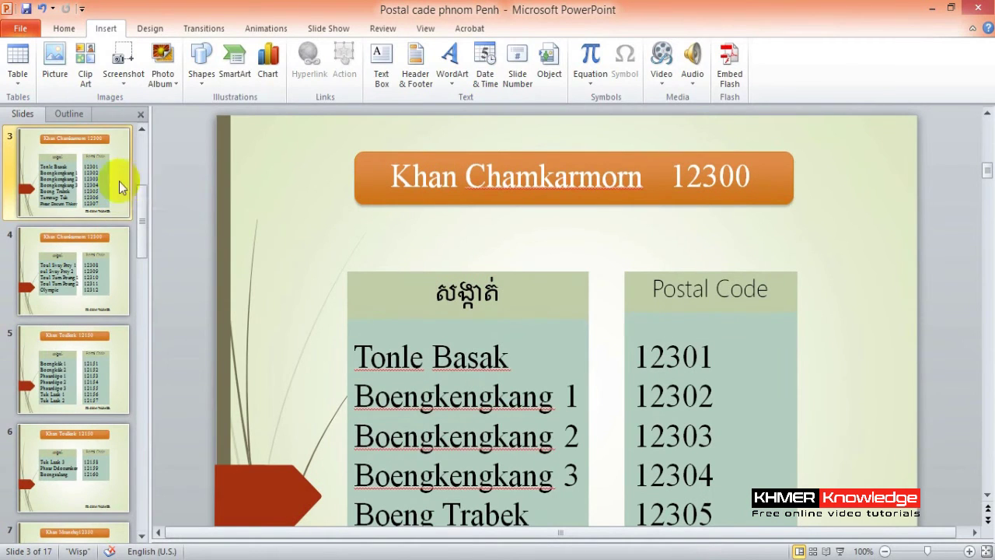
# Hyperlink the 'Khan Chamkarmorn 12300' header on slide 3 to slide 10, then start the show.
pyautogui.moveTo(395, 176); pyautogui.dragTo(707, 187)
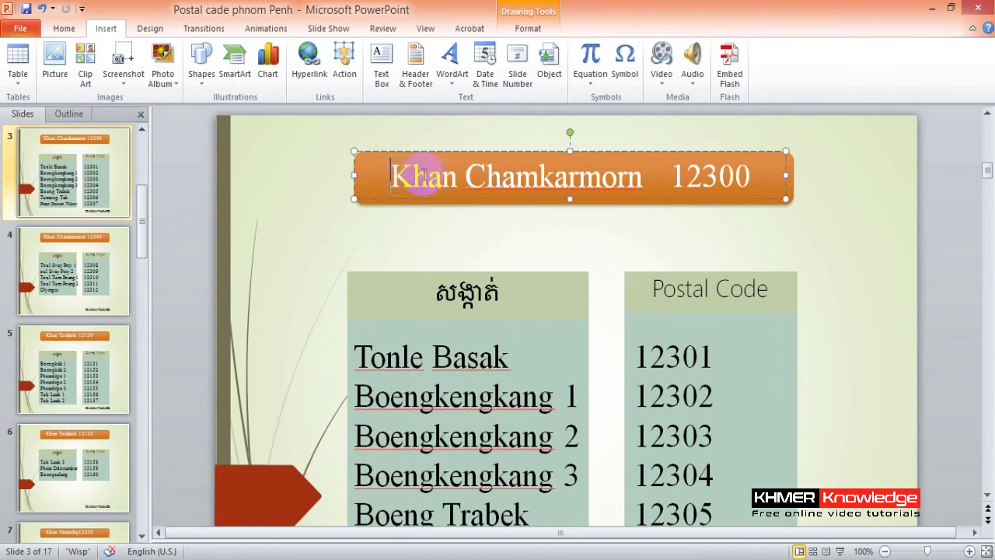
pyautogui.rightClick(671, 172)
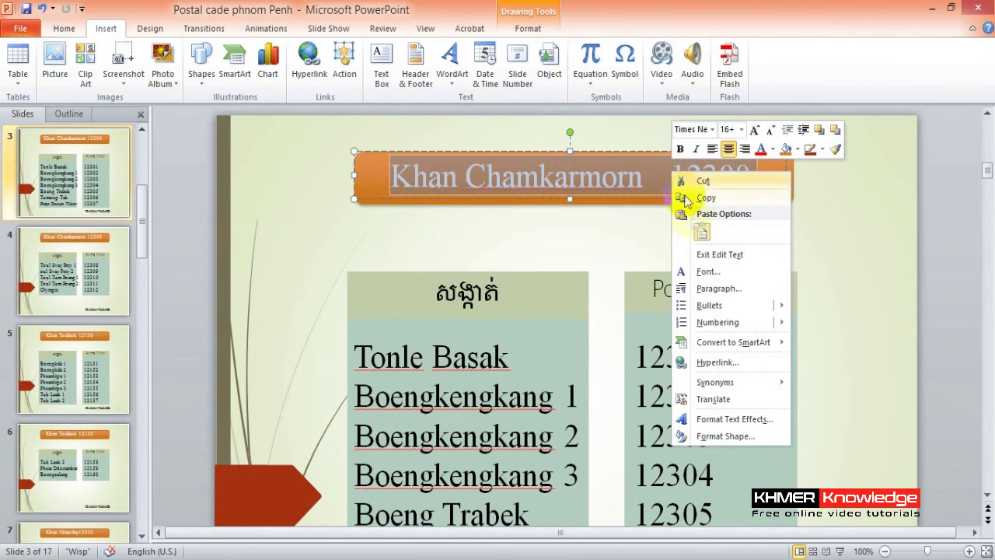
pyautogui.click(716, 363)
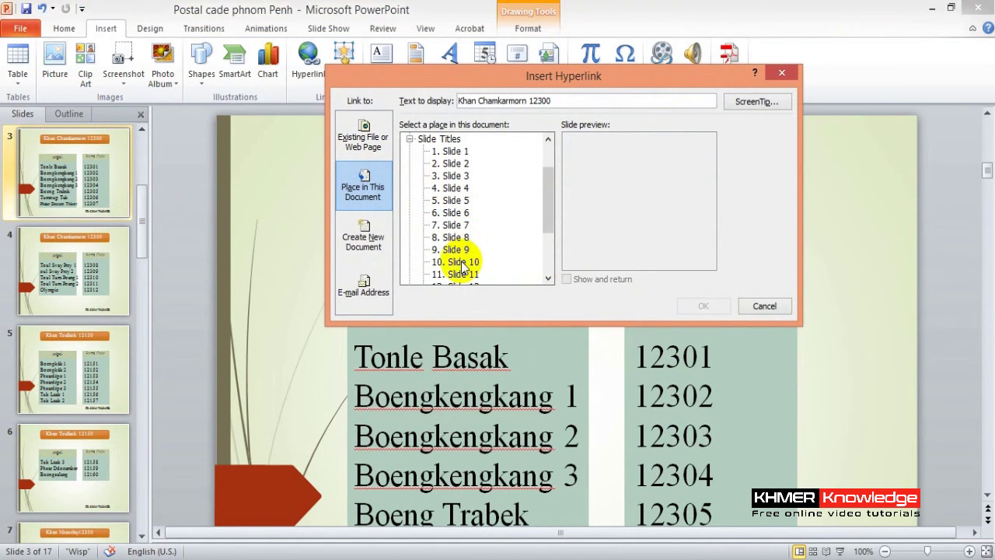
pyautogui.click(456, 261)
pyautogui.click(703, 306)
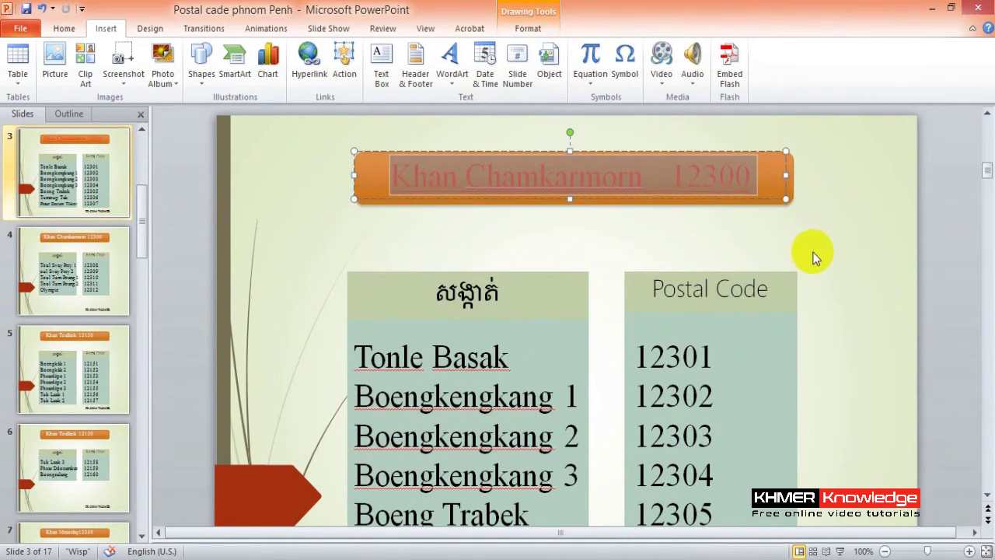
pyautogui.click(839, 550)
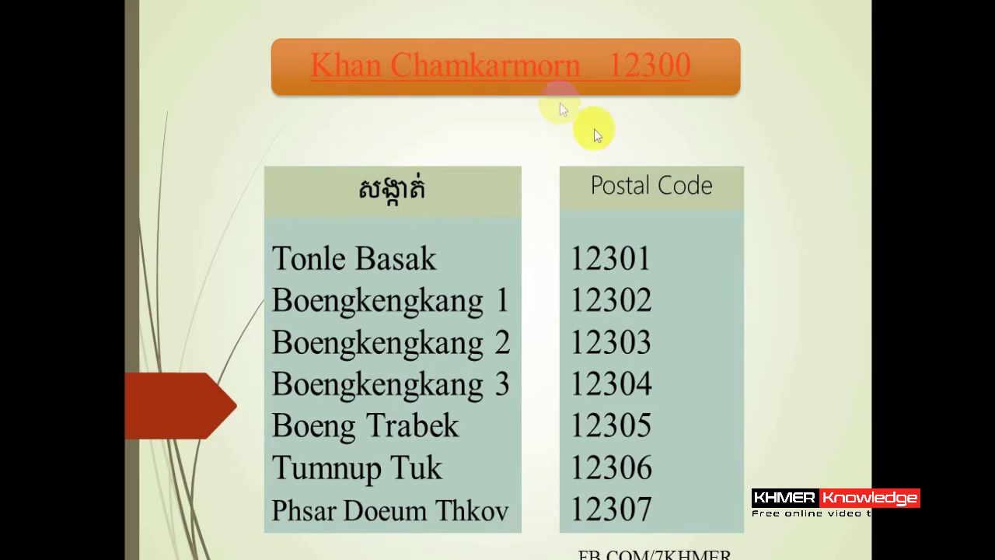
# Click the Khan Chamkarmorn header to jump to Khan Dang Kor 12400, then exit the show.
pyautogui.click(470, 74)
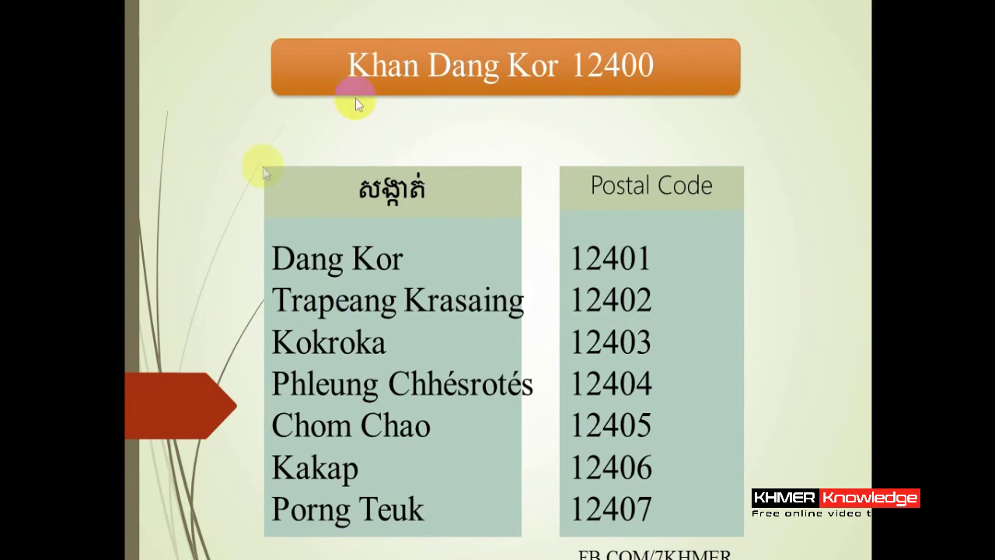
pyautogui.press('Escape')
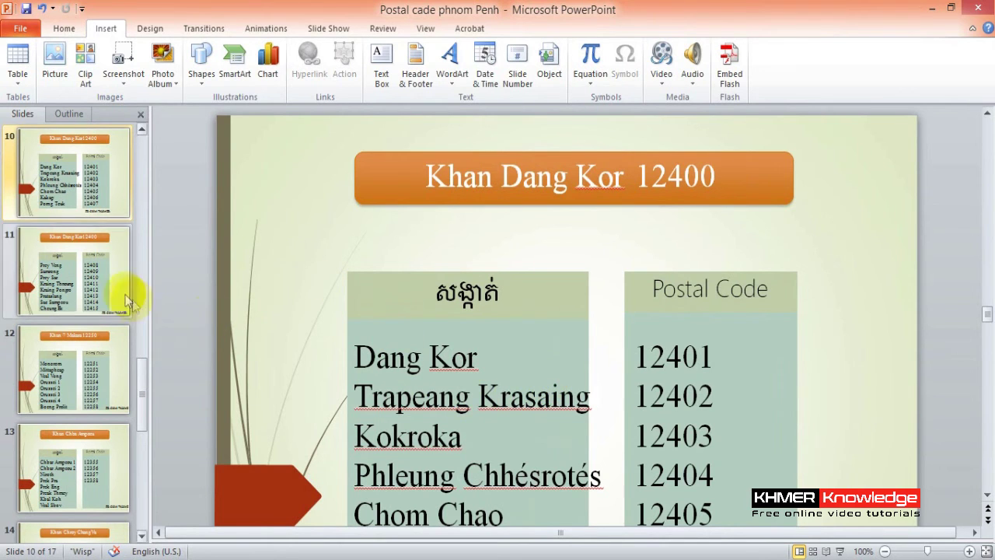
# Return to slide 1 and open the Home tab's New Slide layout gallery.
pyautogui.scroll(3, 84, 220)
pyautogui.click(83, 206)
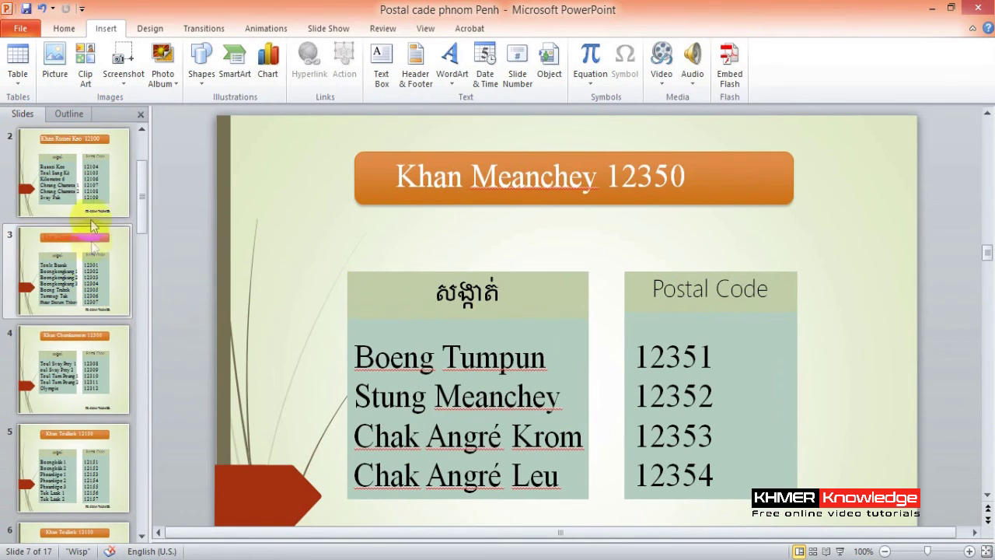
pyautogui.scroll(5, 83, 249)
pyautogui.click(88, 171)
pyautogui.scroll(1, 85, 202)
pyautogui.click(62, 164)
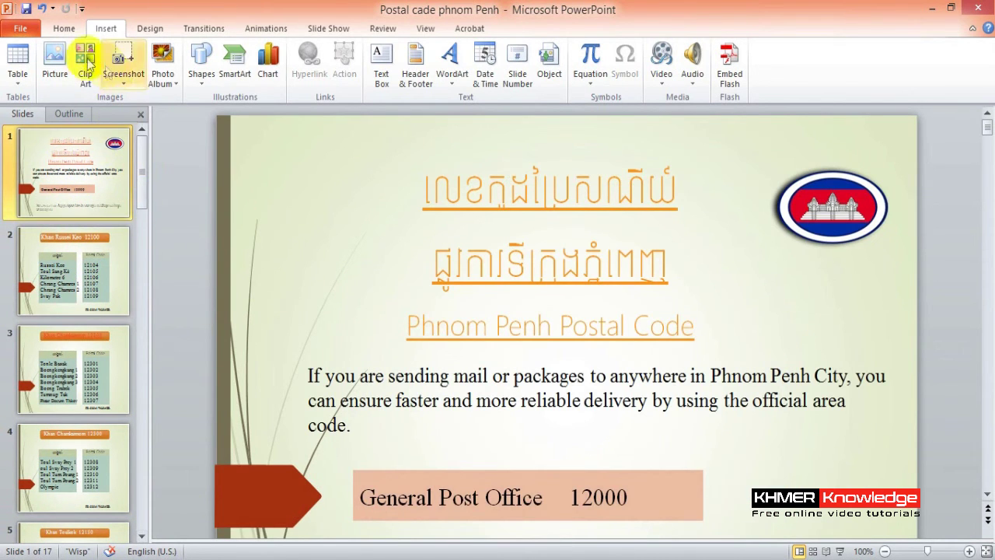
pyautogui.click(149, 28)
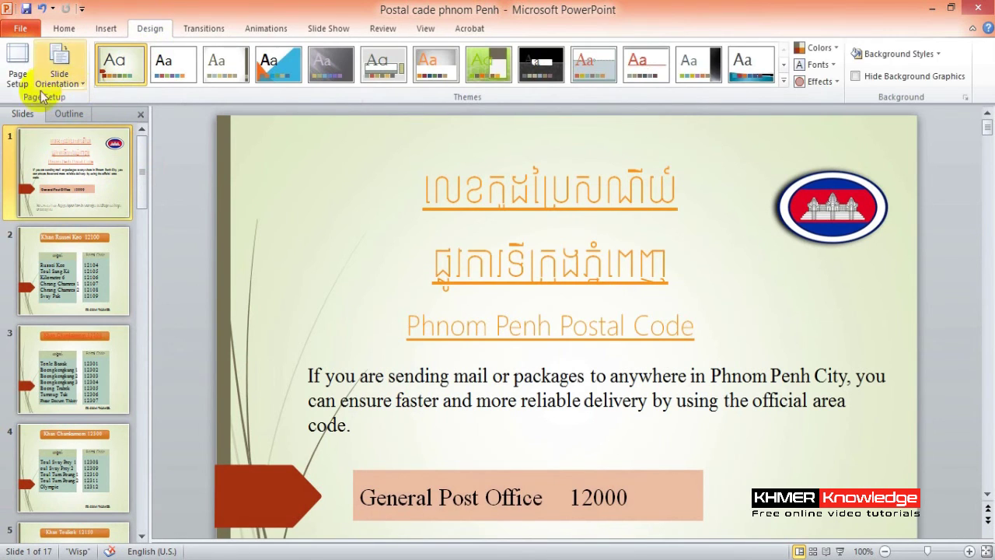
pyautogui.click(68, 28)
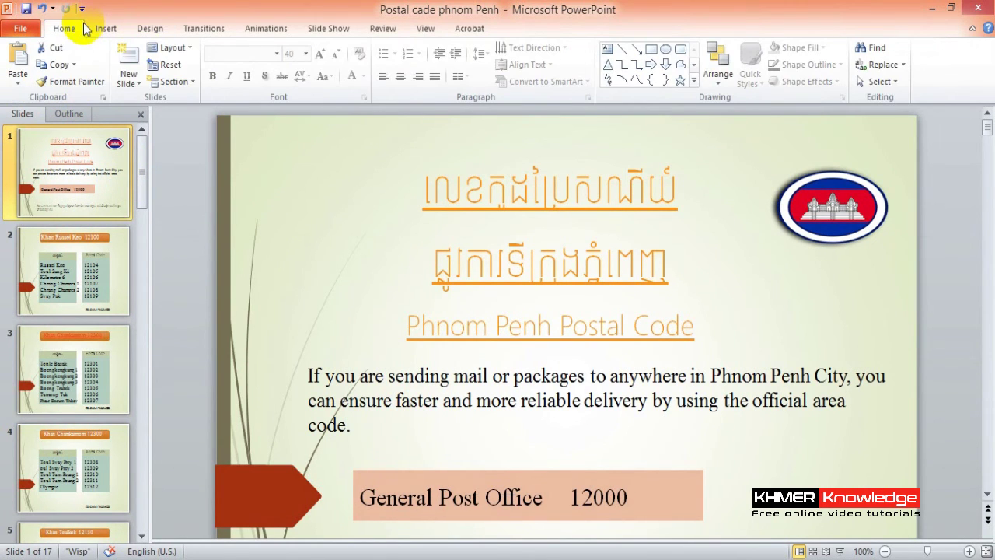
pyautogui.click(134, 83)
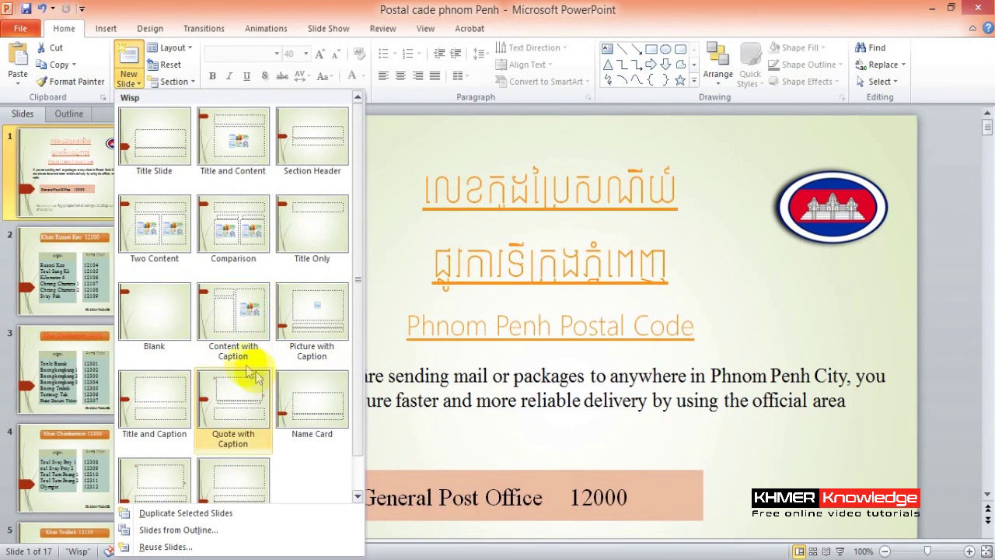
# Add a blank Title and Content slide after slide 1, clicking through its title and content placeholders and then off the slide.
pyautogui.click(244, 140)
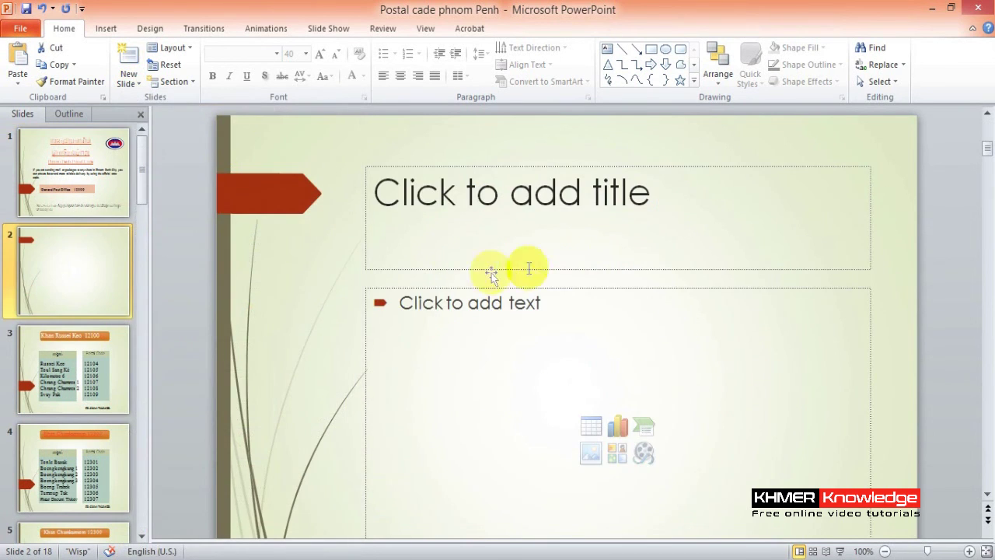
pyautogui.click(551, 223)
pyautogui.click(479, 330)
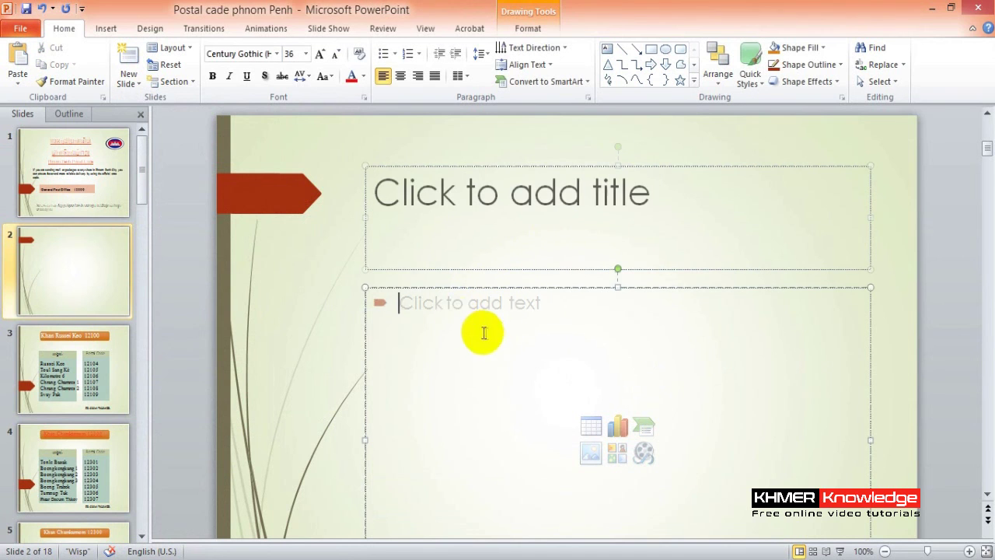
pyautogui.click(128, 264)
pyautogui.click(554, 223)
pyautogui.click(547, 340)
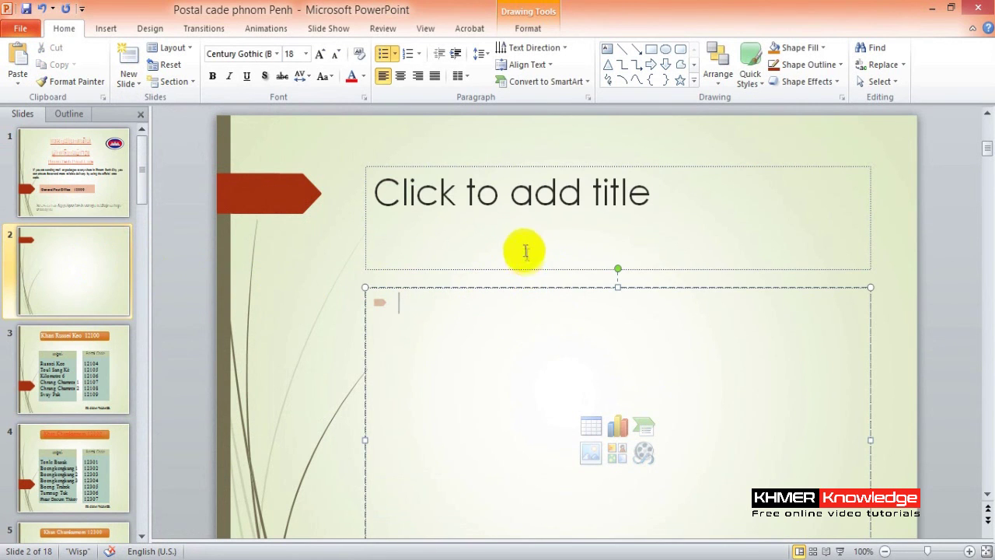
pyautogui.click(520, 241)
pyautogui.click(538, 336)
pyautogui.click(490, 206)
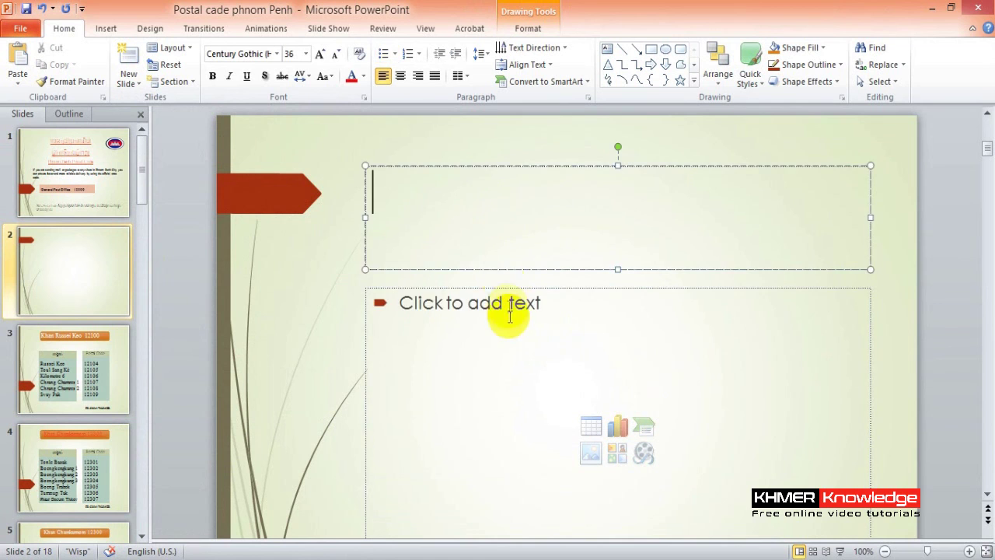
pyautogui.click(509, 305)
pyautogui.click(476, 224)
pyautogui.click(495, 326)
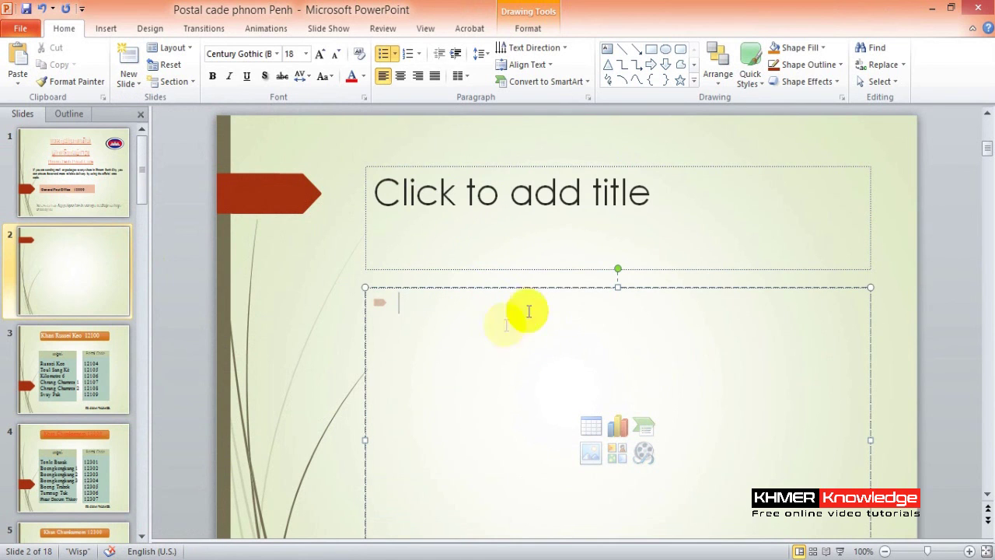
pyautogui.click(931, 249)
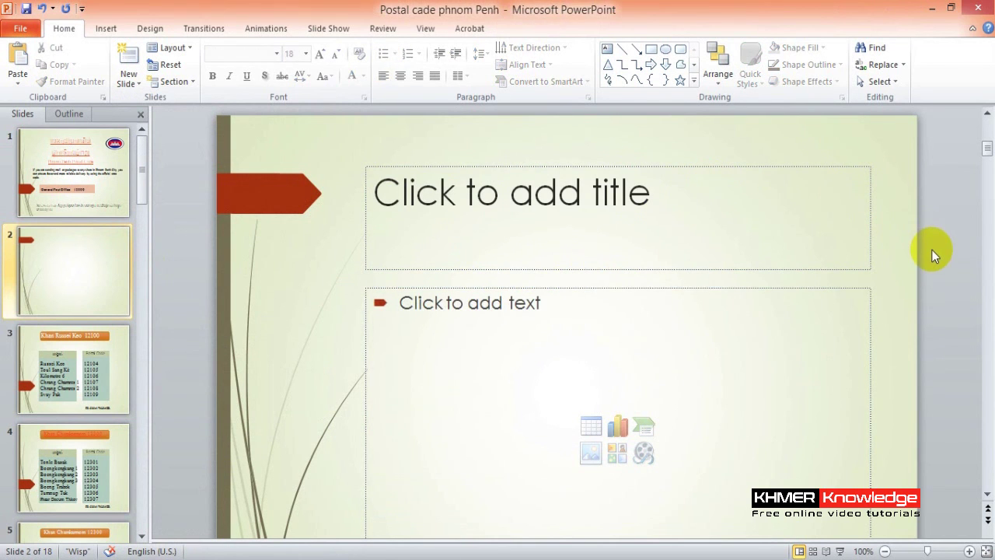